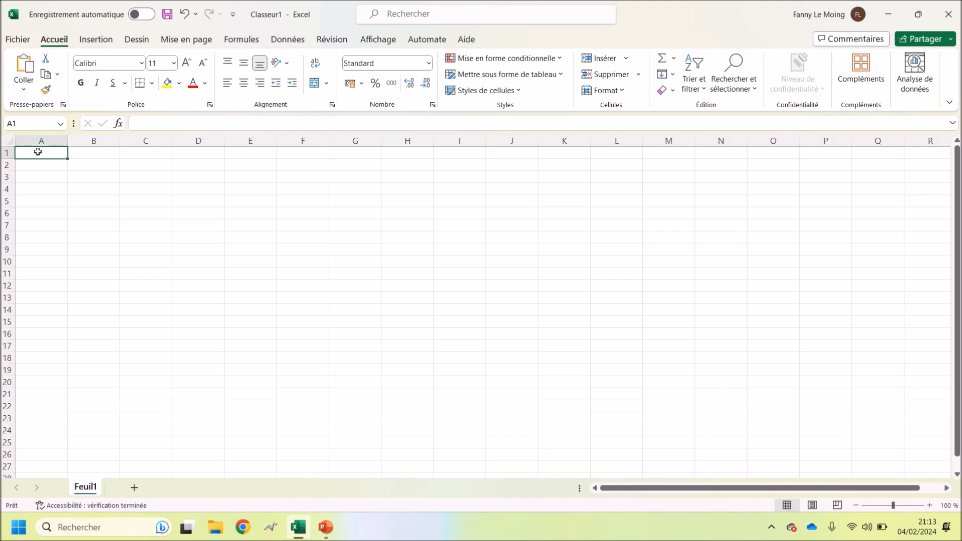
Step: Enter the column headers "U (V)" in A1 and "I (A)" in B1
type("U (V")
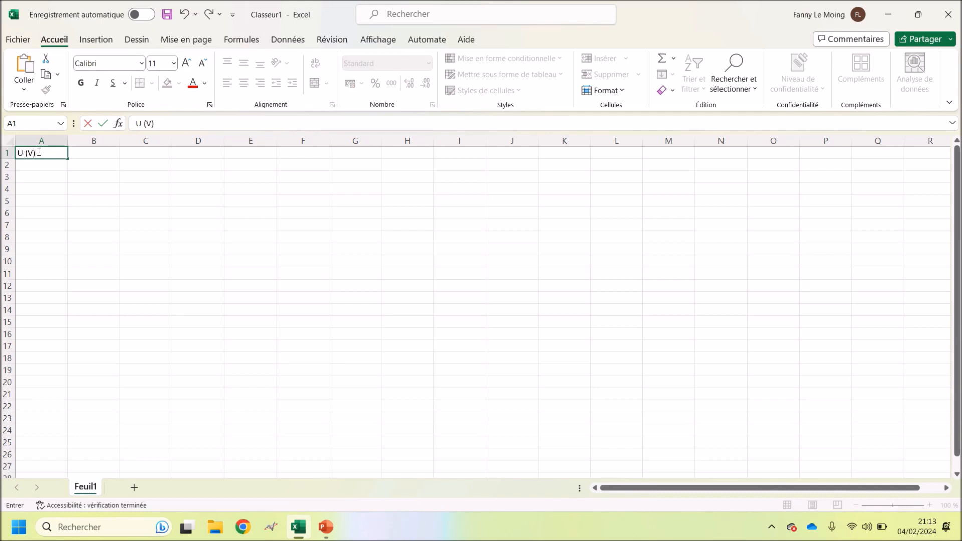
key("Tab")
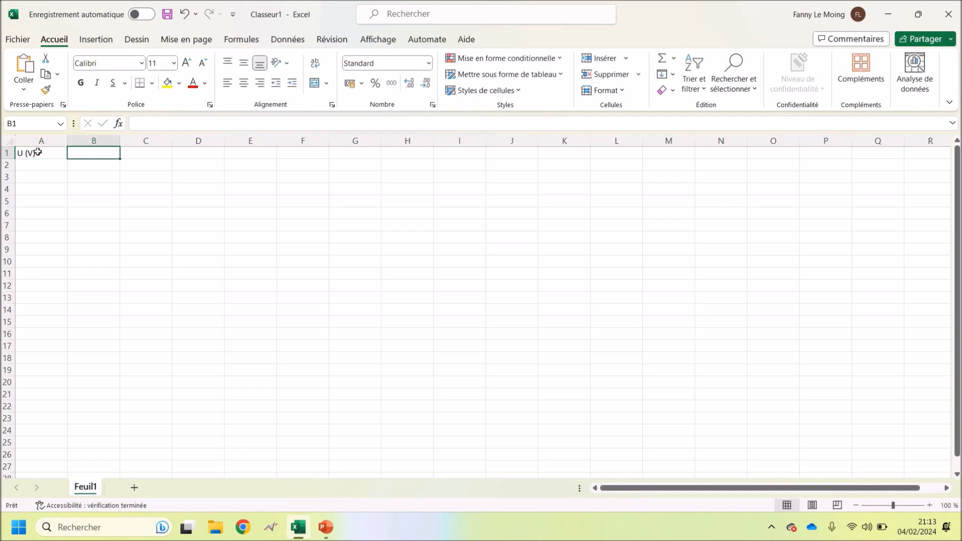
type("I (A")
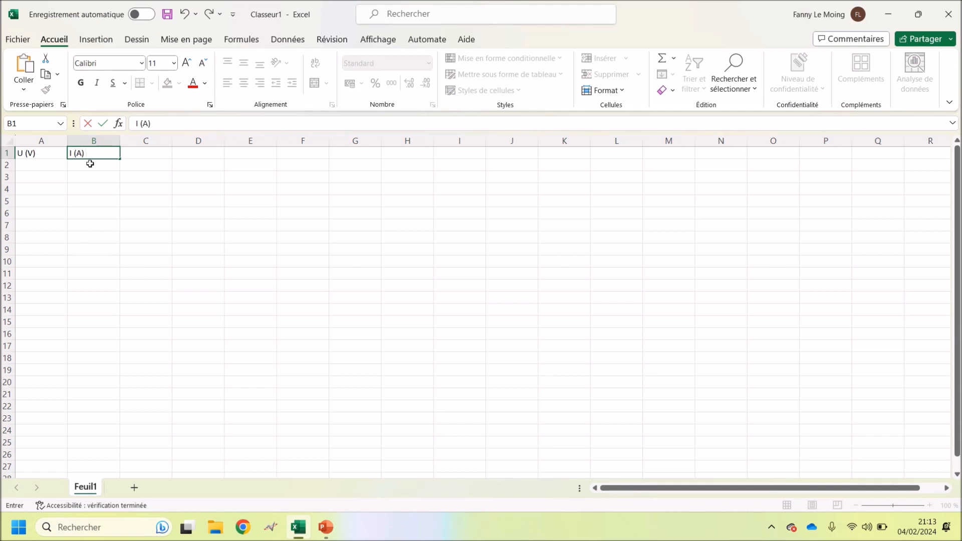
Step: Enter the voltage values 1, 2 and 3 down column A, starting in A2
left_click(40, 167)
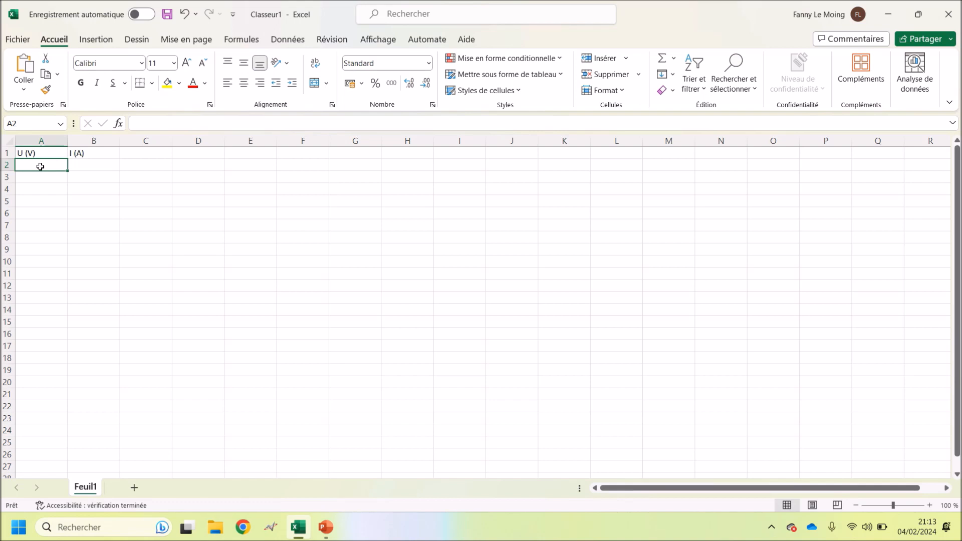
type("1")
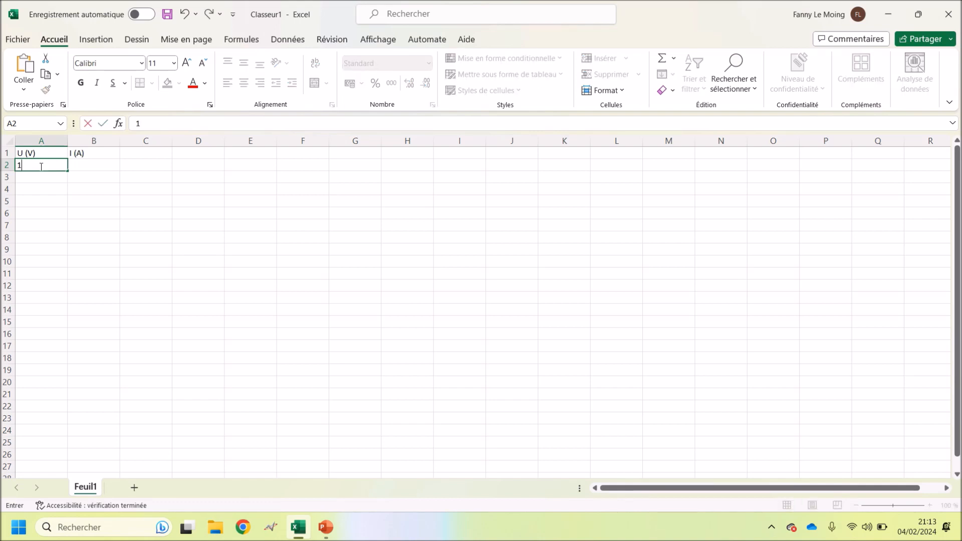
key("Return")
type("2")
key("Return")
type("3")
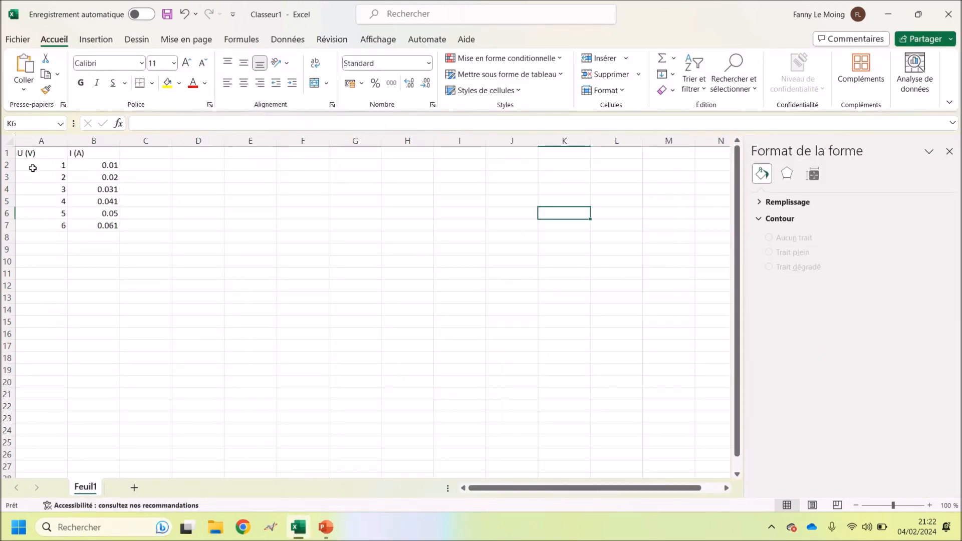
Step: Insert a markers-only scatter chart from the data range A2:B7
left_click_drag(33, 168, 94, 222)
left_click(100, 178)
left_click(48, 166)
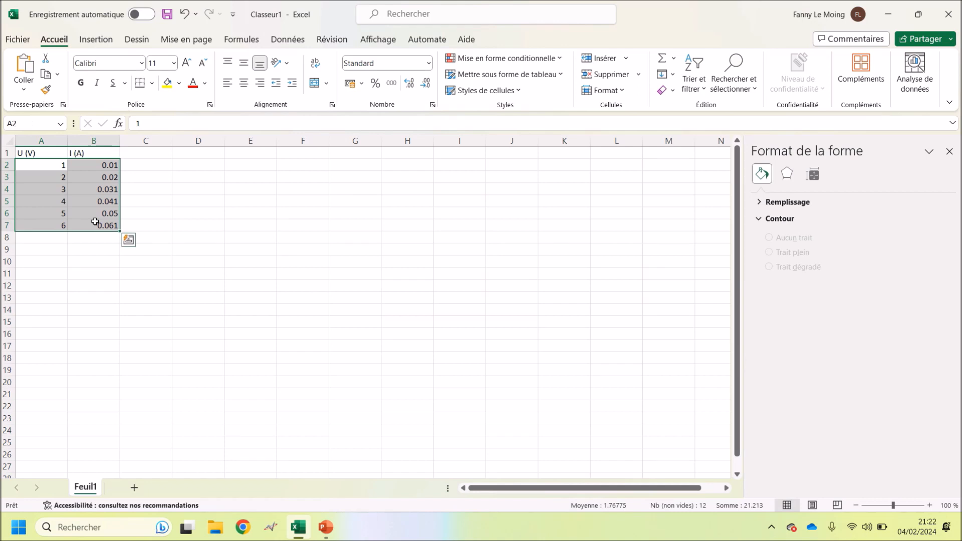
left_click(93, 40)
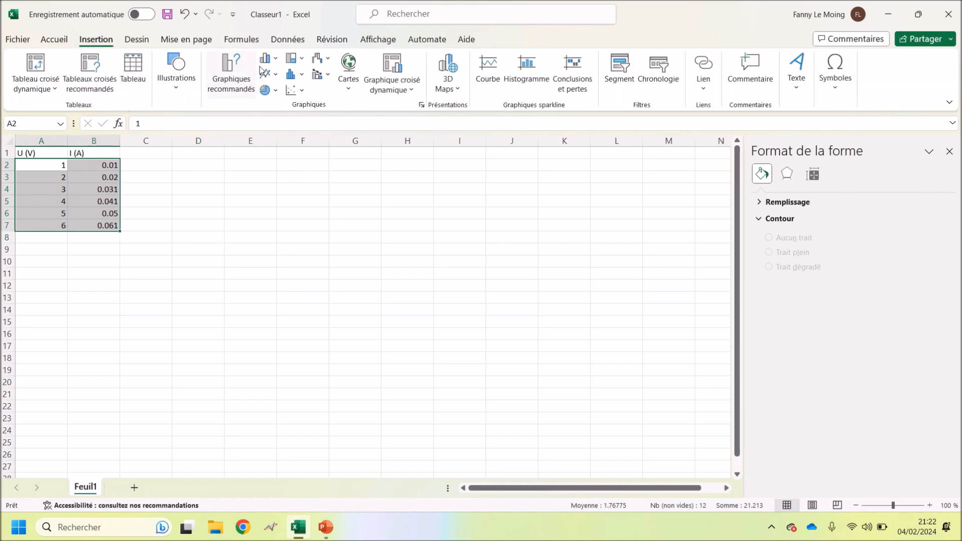
left_click(303, 92)
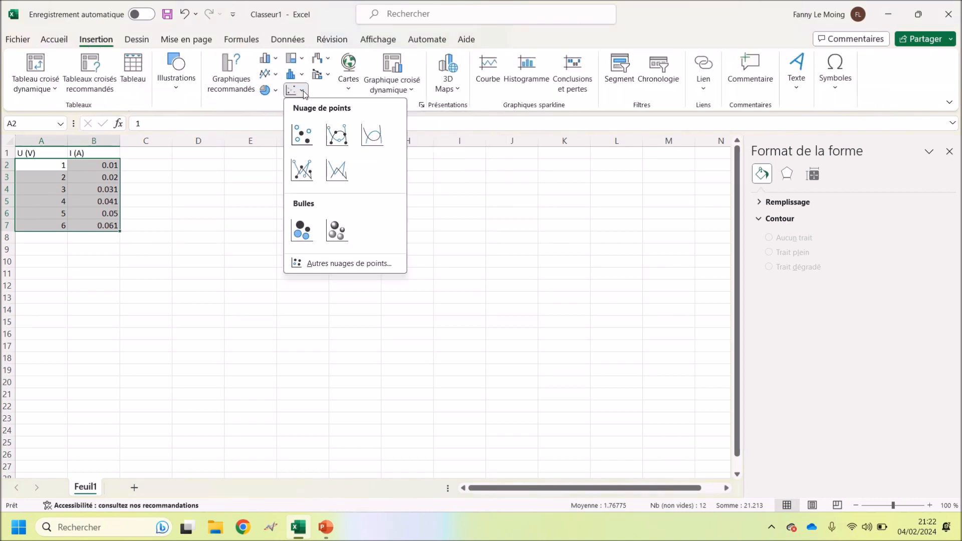
left_click(302, 134)
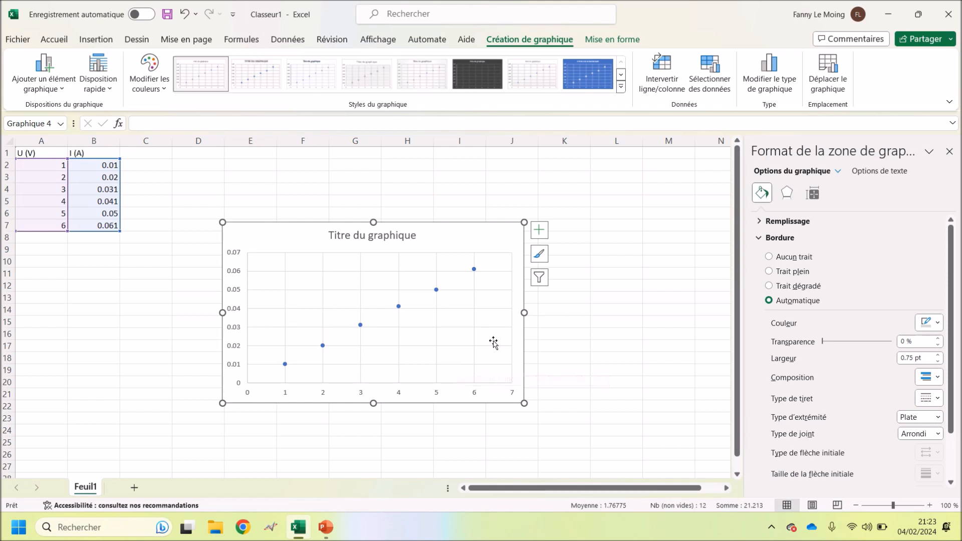
Step: Open the chart's data source selection and remove the existing series
left_click(540, 279)
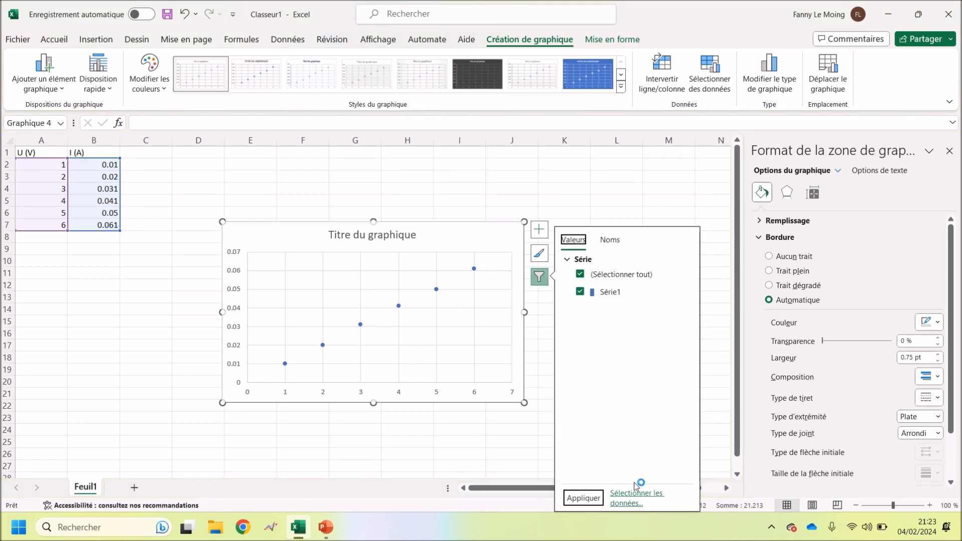
left_click(634, 499)
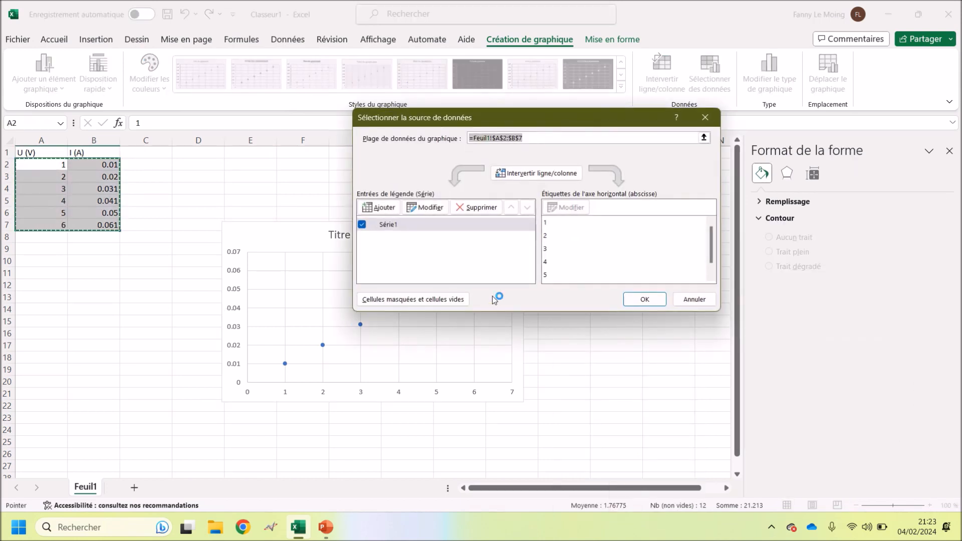
left_click(469, 213)
Step: Add a new chart series with the current values in B2:B7 as its X values
left_click(383, 207)
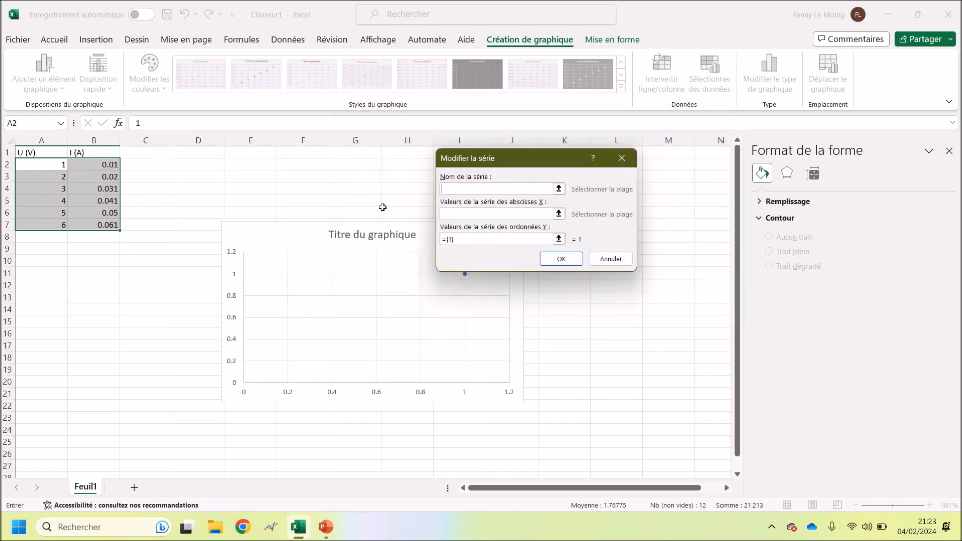
left_click(559, 214)
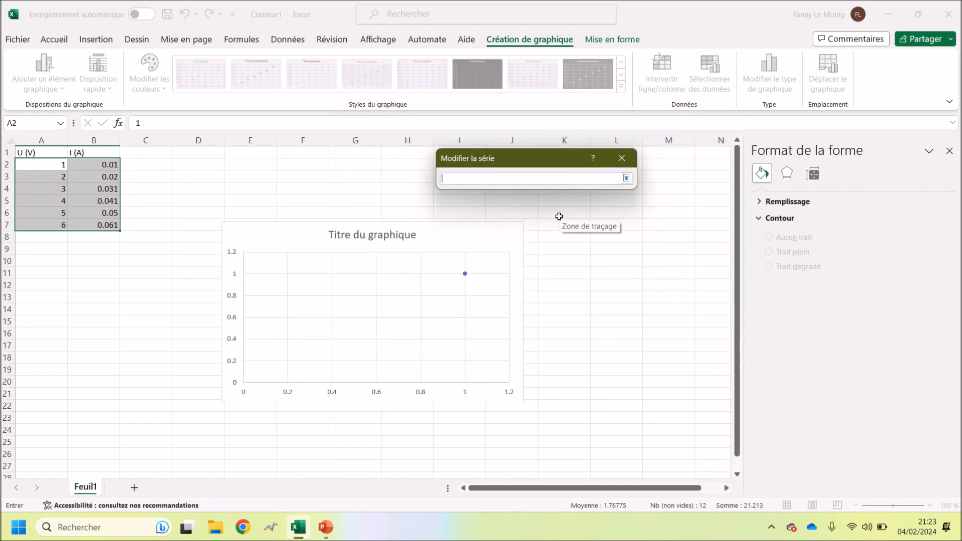
left_click_drag(103, 165, 105, 222)
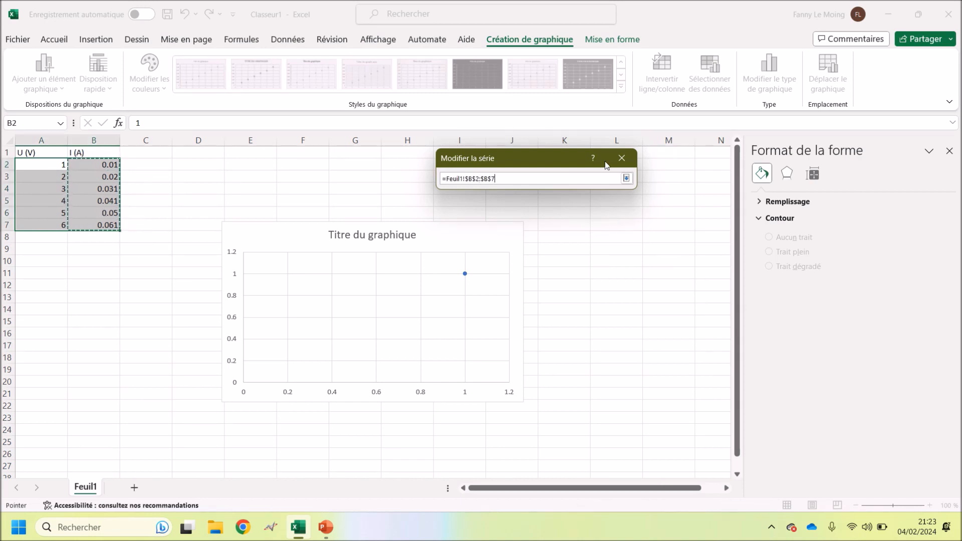
left_click(626, 179)
left_click(516, 237)
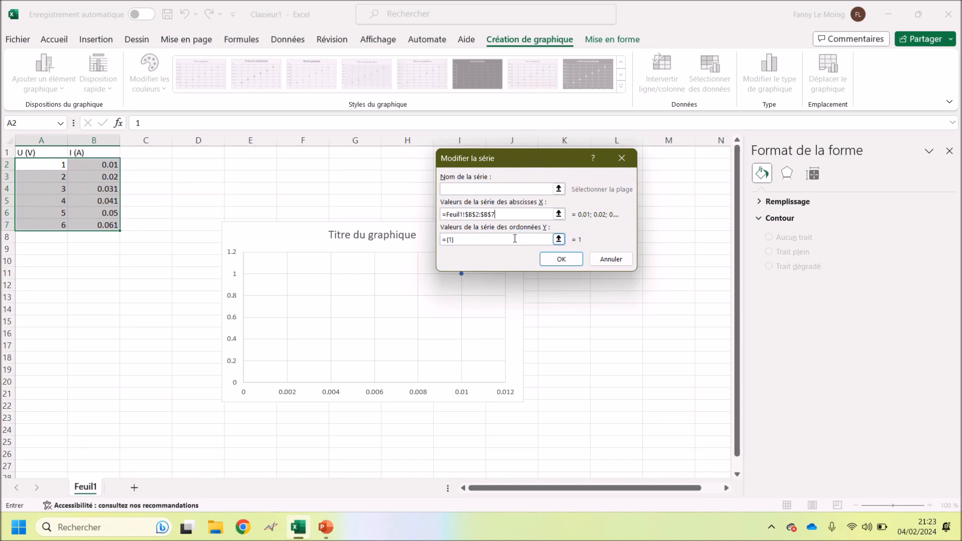
Step: Set the new series' Y values to A2:A9, accept the data source, and close the formatting pane
left_click(558, 239)
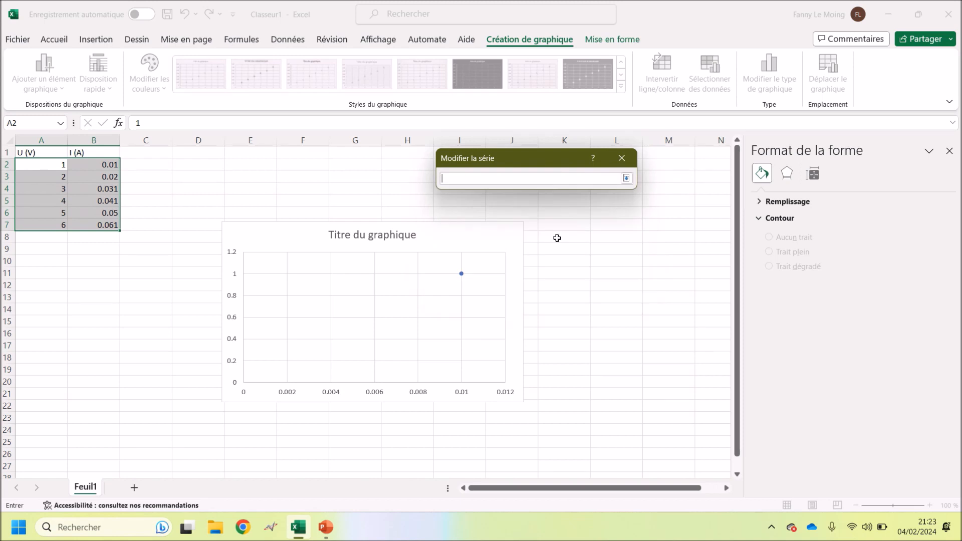
left_click(58, 162)
left_click_drag(58, 200, 58, 224)
left_click_drag(48, 161, 51, 247)
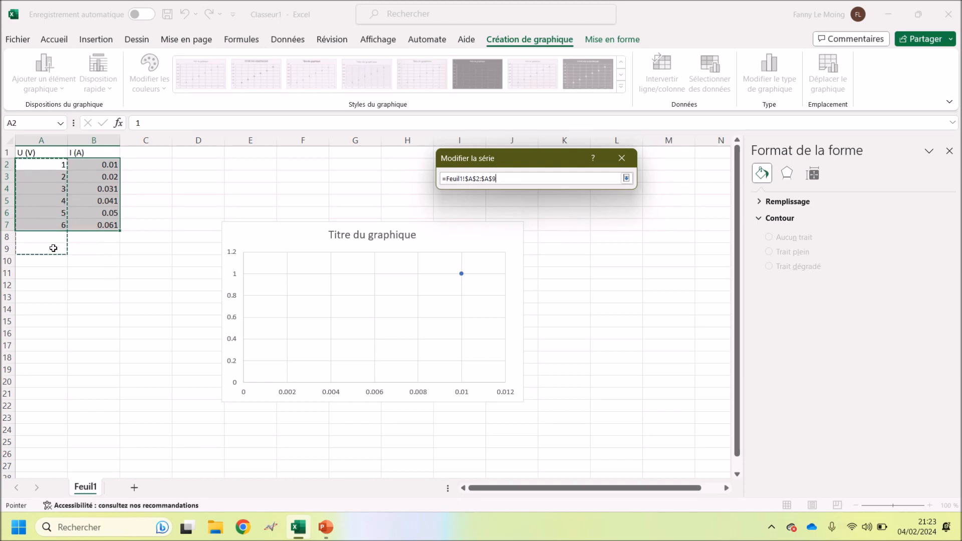
left_click(626, 179)
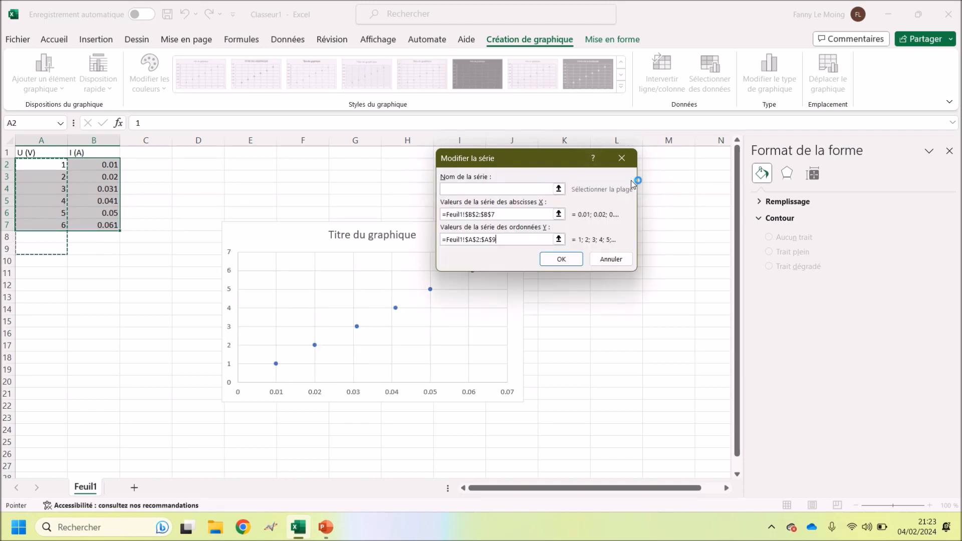
left_click(561, 259)
left_click(645, 300)
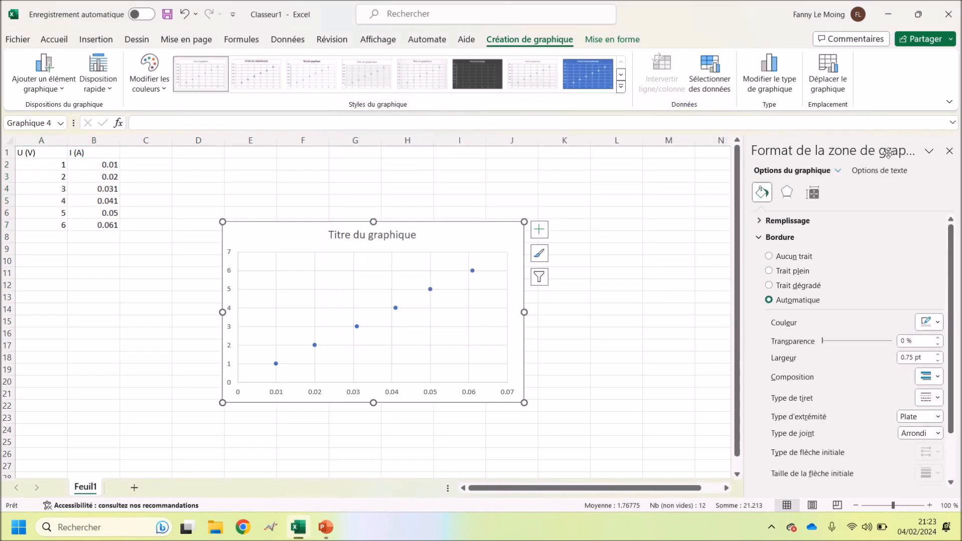
left_click(950, 152)
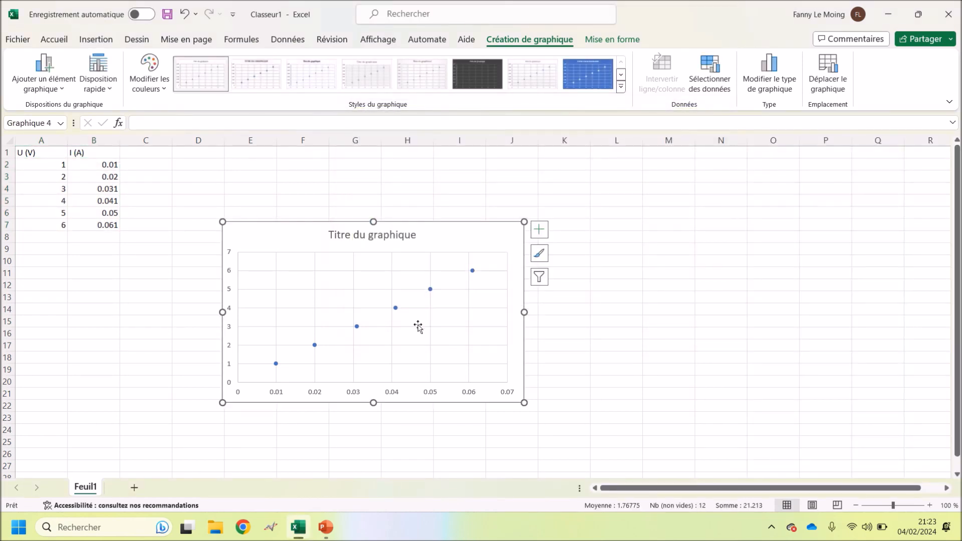
Step: Replace the chart title with "Caractéristique d'un dipôle"
left_click(388, 234)
double_click(388, 233)
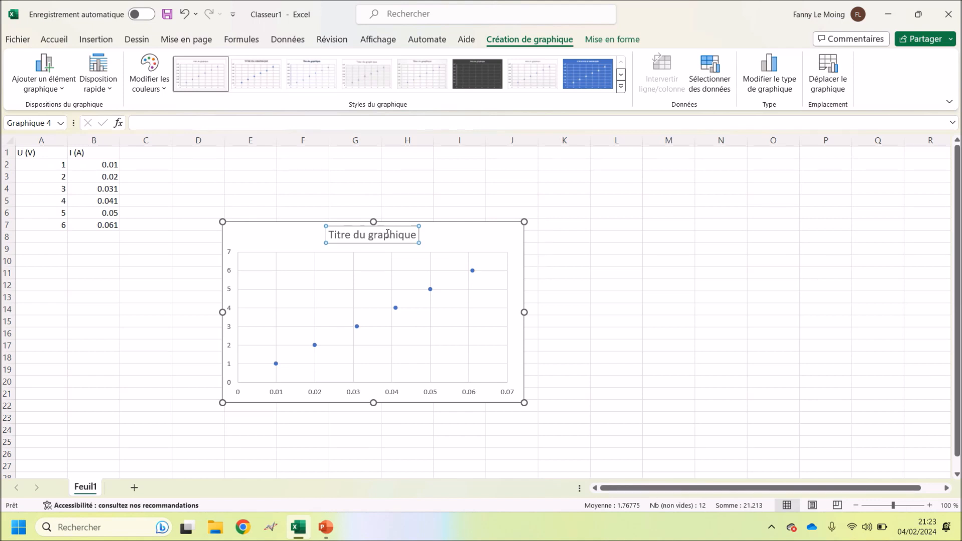
triple_click(387, 234)
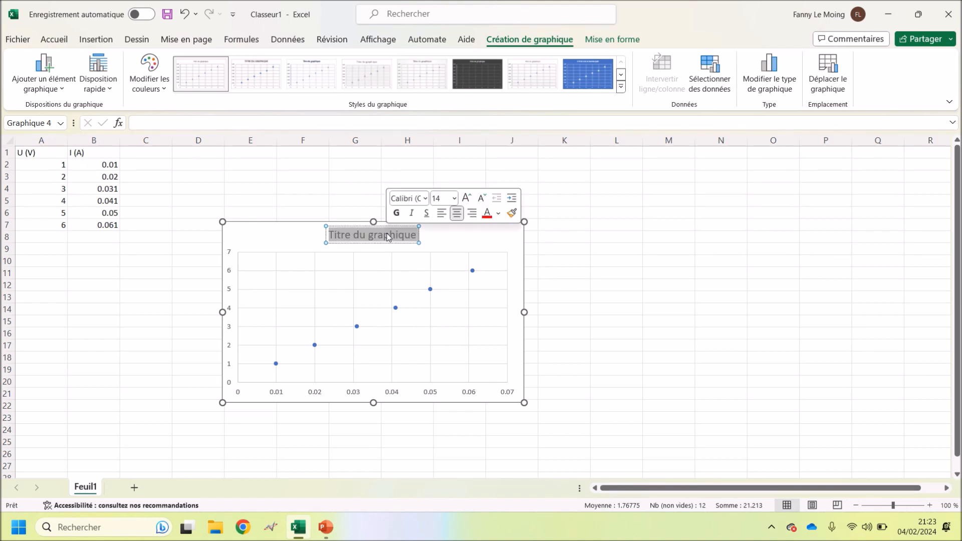
type("Carac")
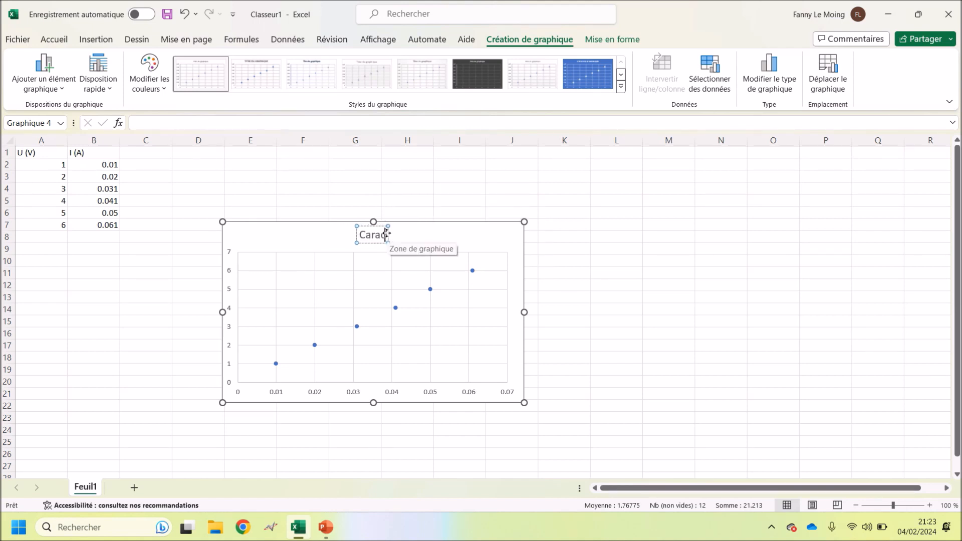
type("téristique")
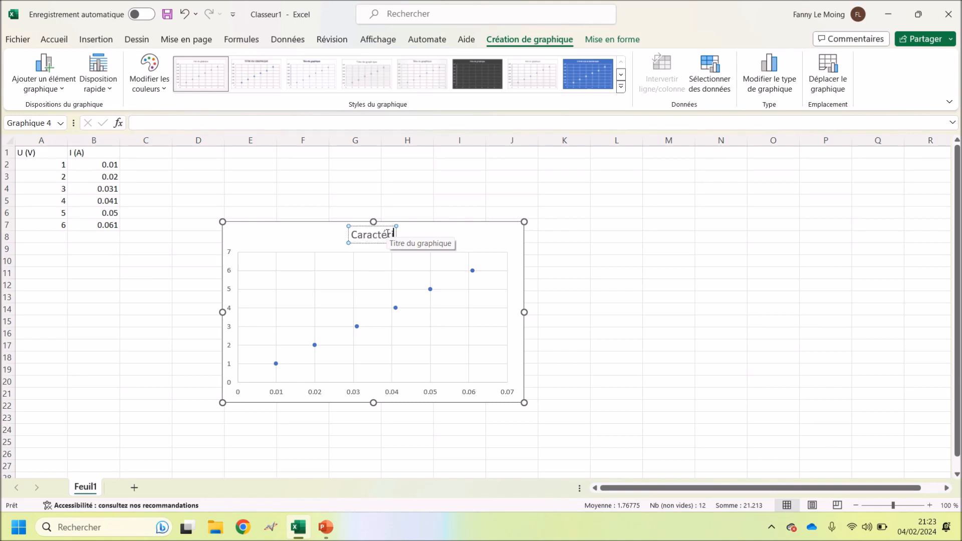
type(" d'un")
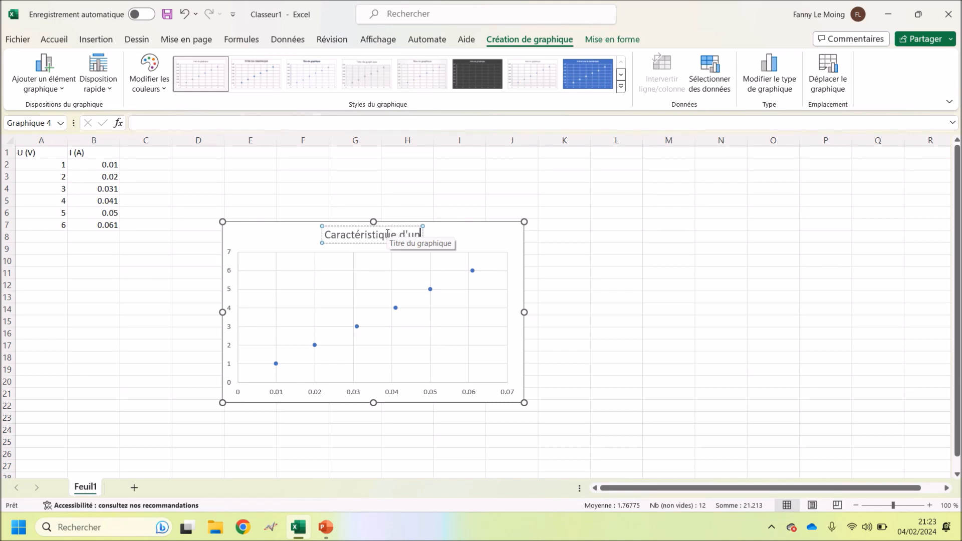
type(" dioôle")
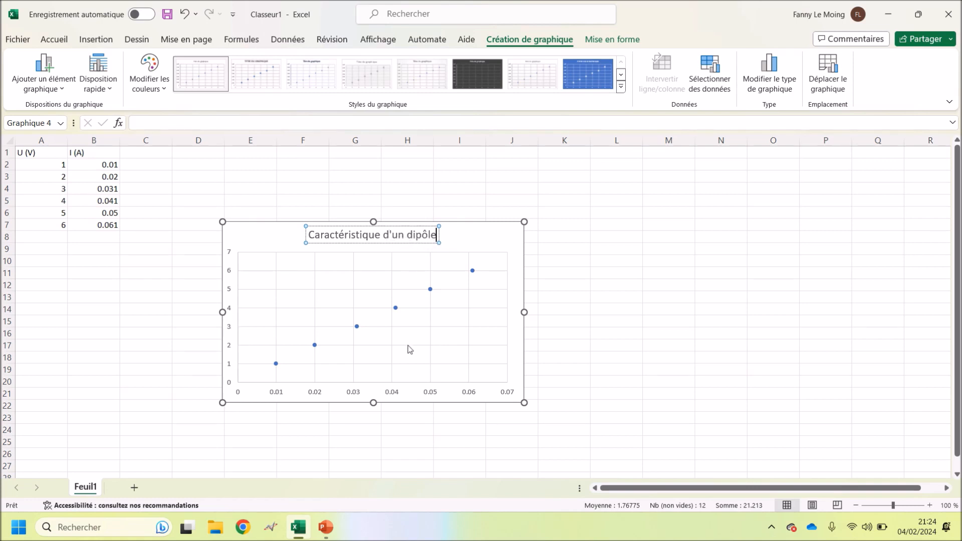
Step: Add axis titles to the scatter chart
left_click(422, 400)
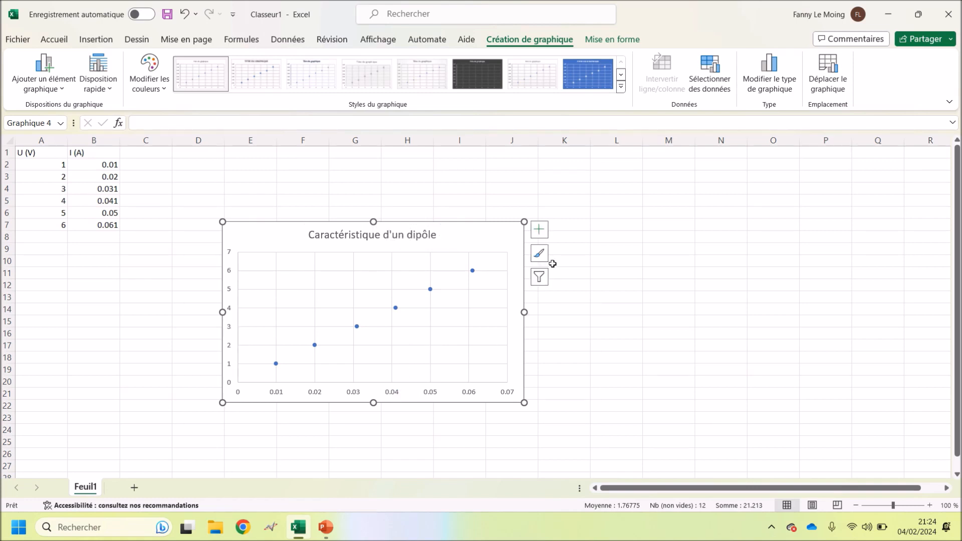
left_click(541, 231)
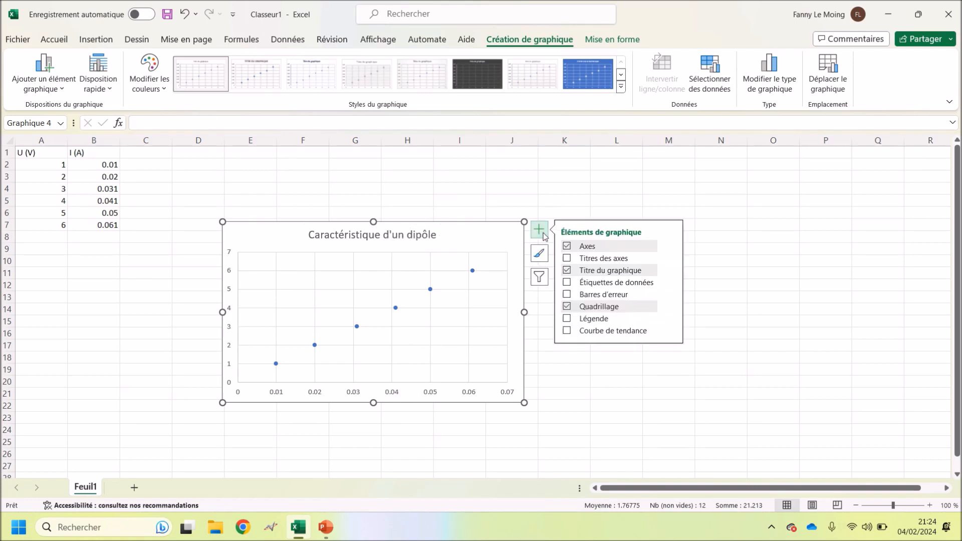
left_click(566, 258)
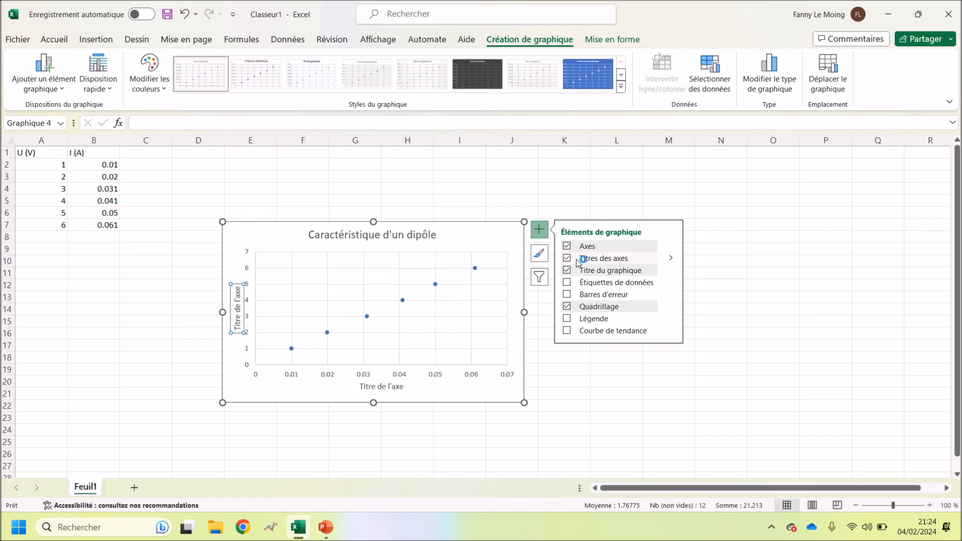
Step: Replace the vertical axis title's placeholder text with "Tension (V)"
double_click(235, 324)
key("Delete")
key("Delete")
key("Delete")
key("Delete")
key("Delete")
key("Delete")
key("Delete")
key("Delete")
key("Delete")
key("Delete")
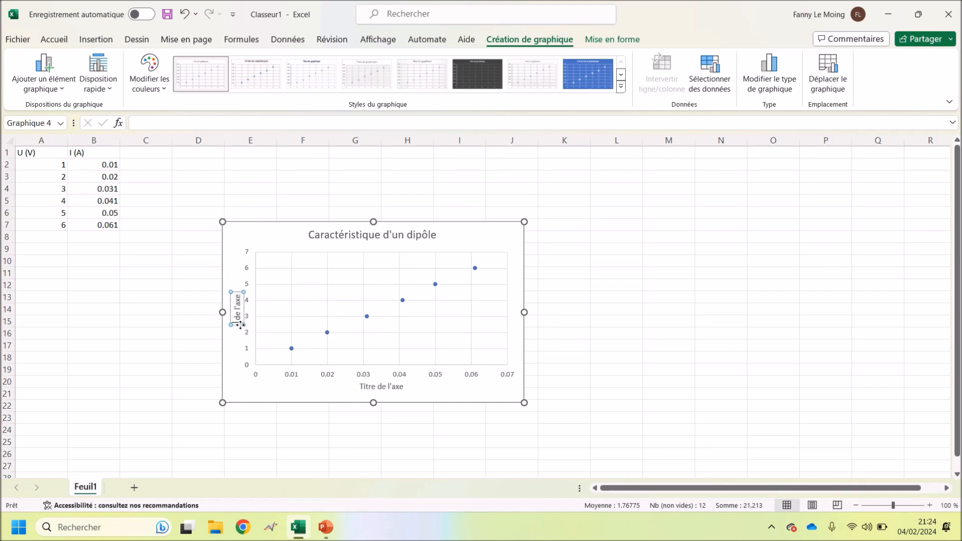
type("Tension (")
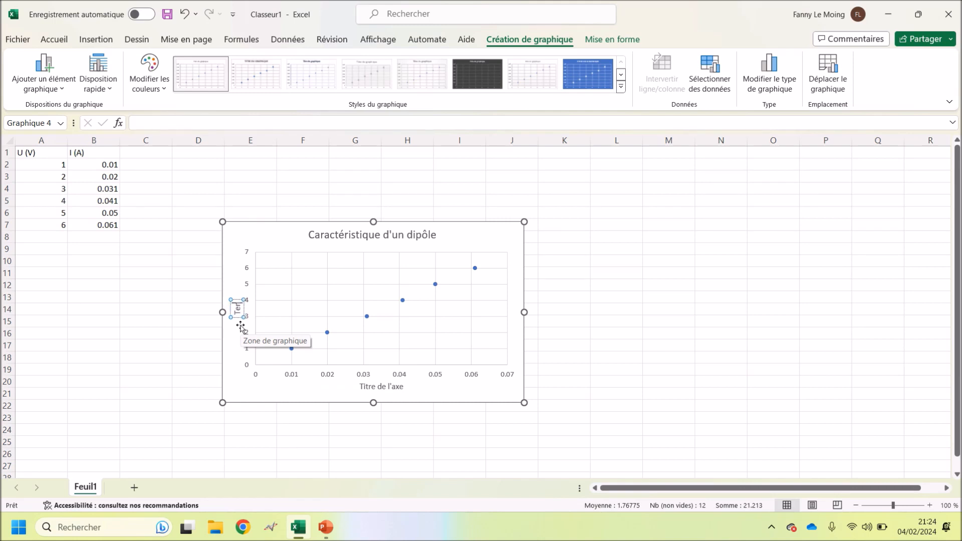
type("V)")
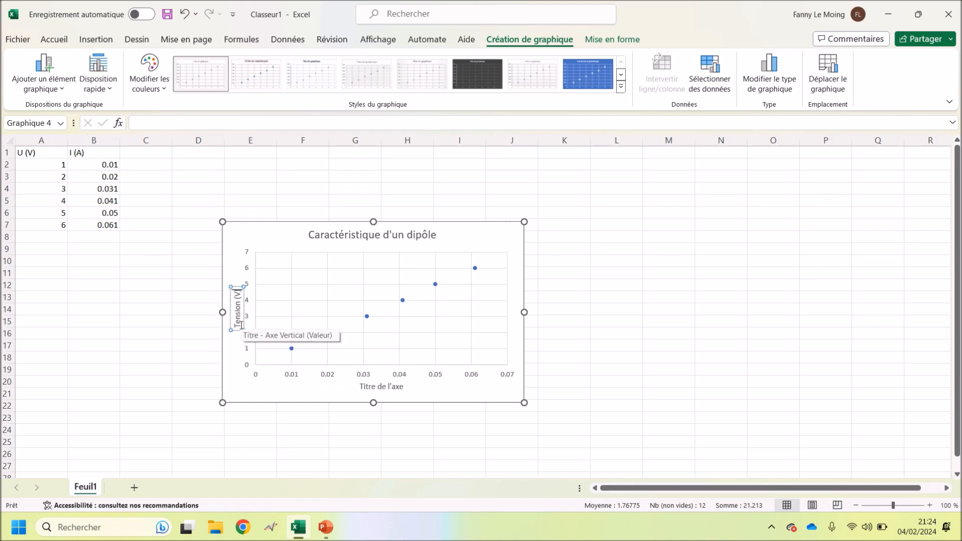
Step: Replace the horizontal axis title's placeholder text with "Intensité (A)"
double_click(400, 387)
double_click(398, 386)
left_click(399, 387)
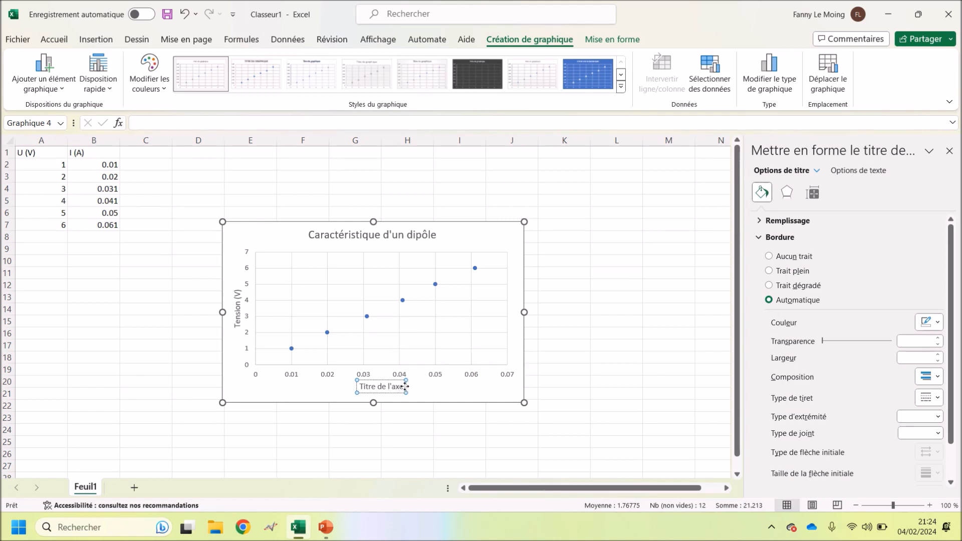
key("BackSpace")
key("BackSpace")
key("BackSpace")
key("BackSpace")
key("BackSpace")
key("BackSpace")
key("BackSpace")
key("BackSpace")
key("BackSpace")
key("BackSpace")
key("BackSpace")
key("BackSpace")
key("BackSpace")
key("Delete")
type("Intensité")
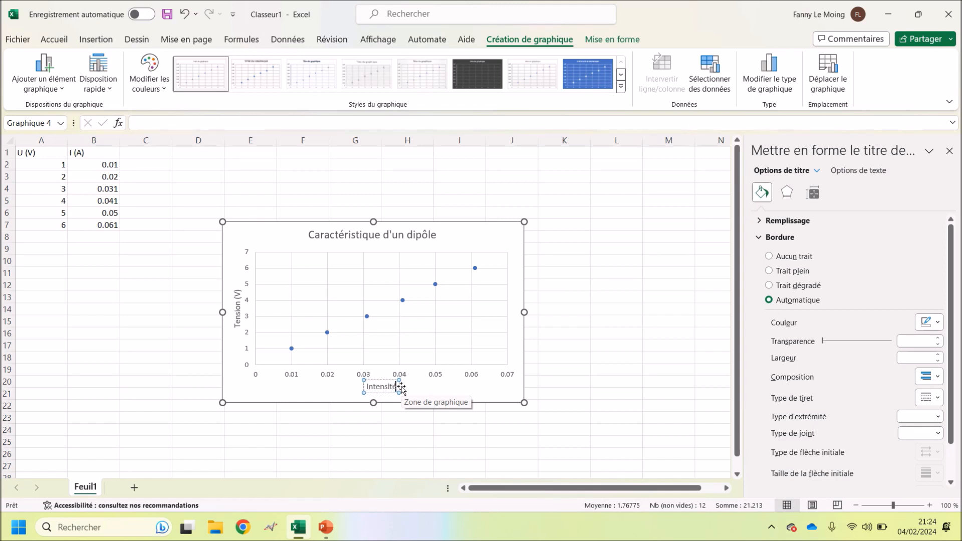
type(" (A)")
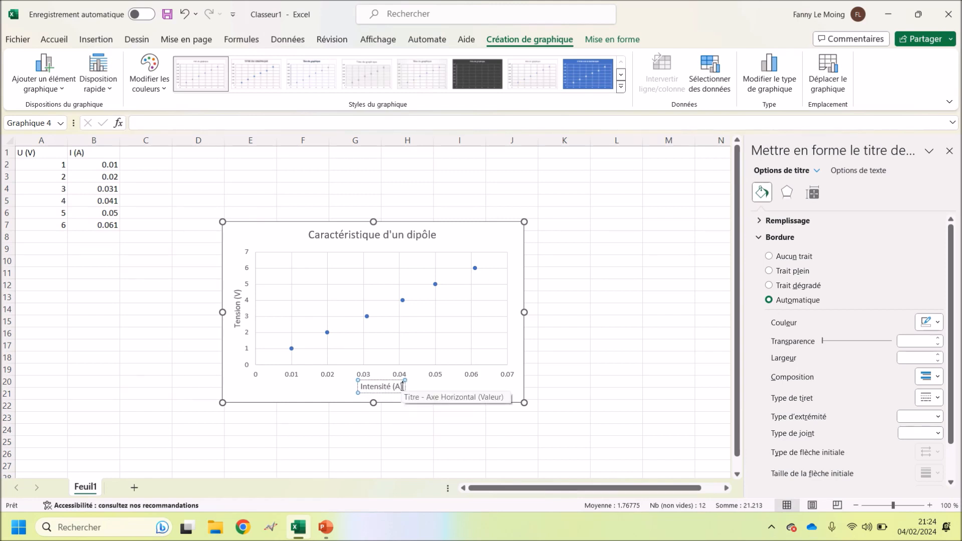
left_click(475, 392)
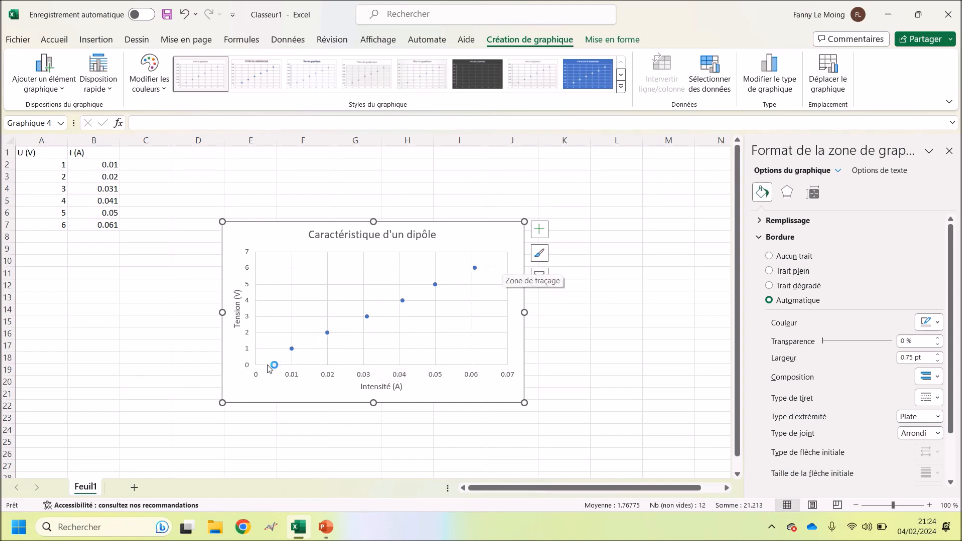
Step: Add a linear trendline to the scatter chart's data series
left_click(475, 268)
right_click(475, 268)
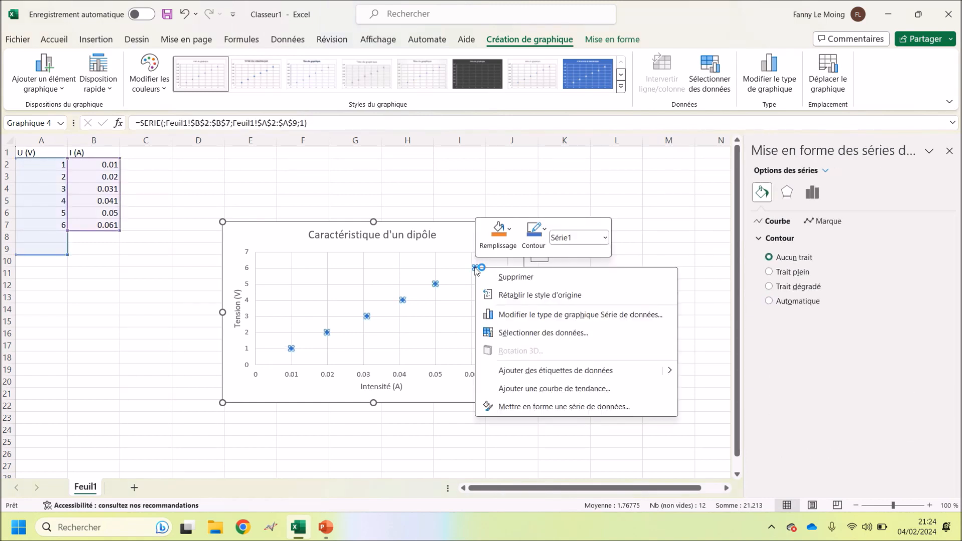
left_click(521, 390)
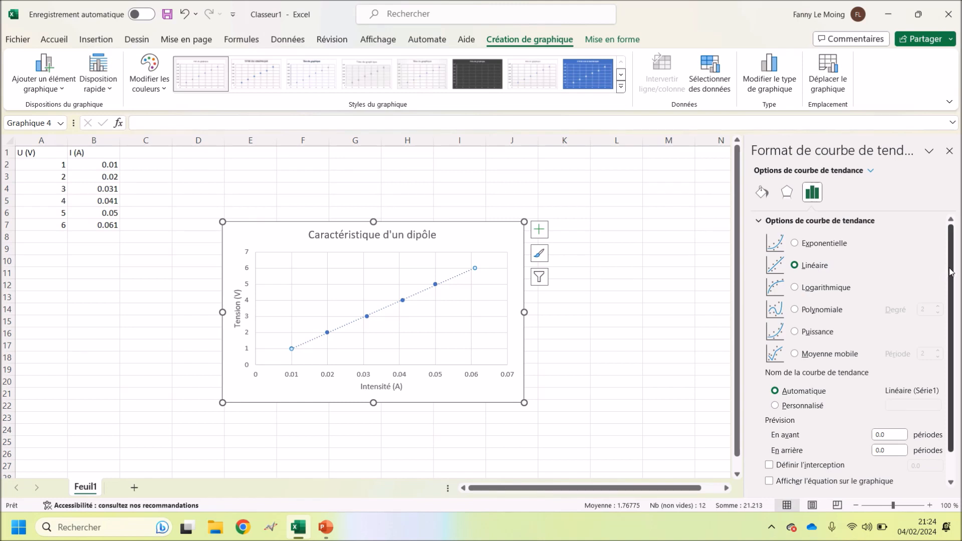
Step: Fix the trendline's intercept at 0.0 and display its equation on the chart, leaving the R² coefficient hidden
scroll(952, 271, "down", 1)
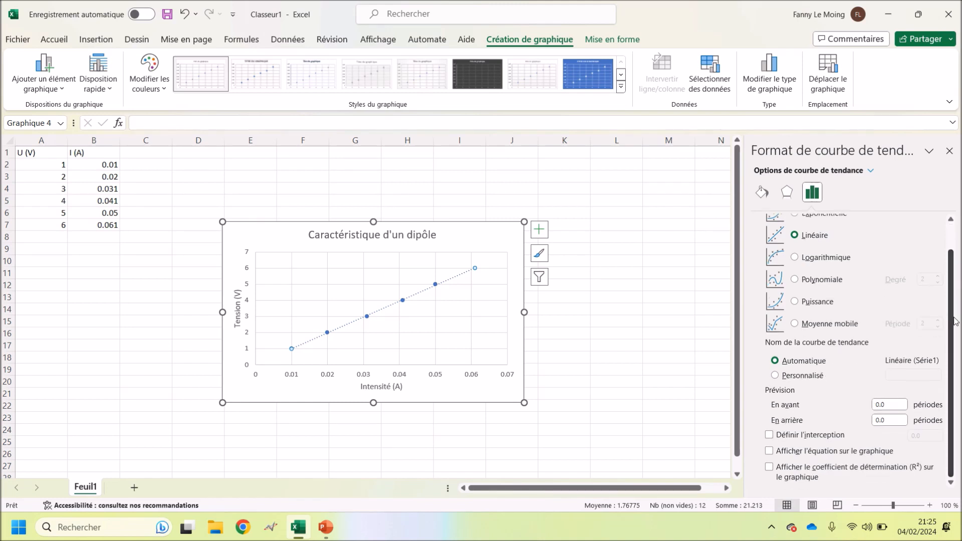
left_click(815, 436)
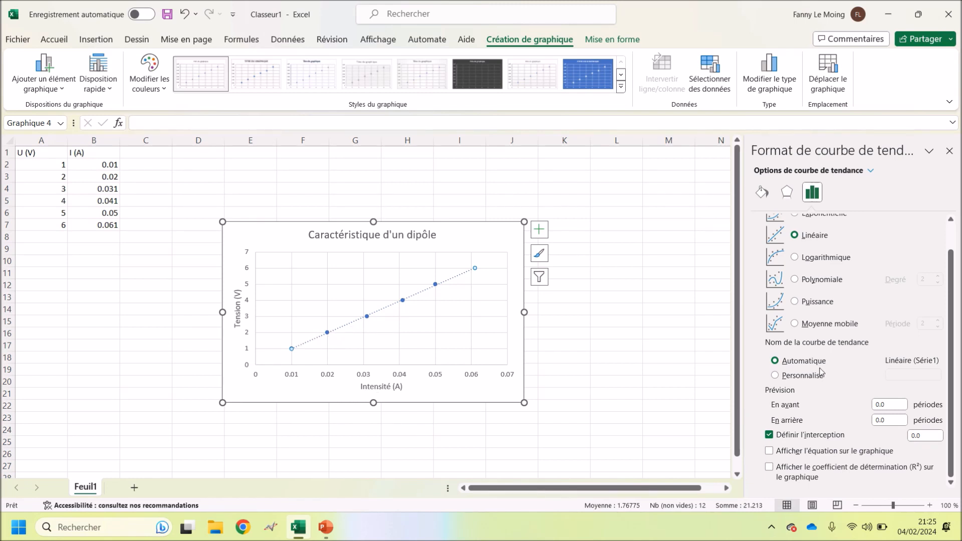
left_click(785, 451)
scroll(952, 376, "up", 1)
scroll(952, 376, "down", 1)
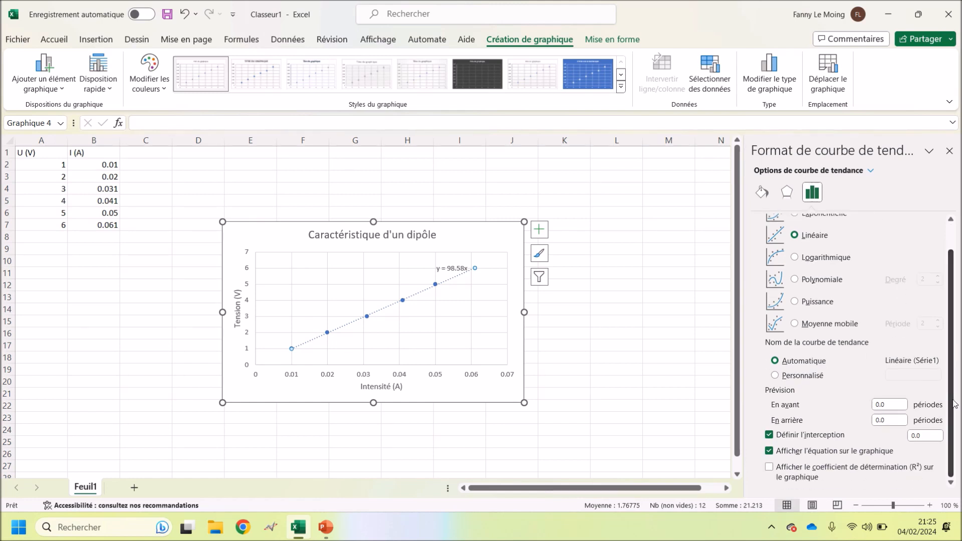
left_click(770, 468)
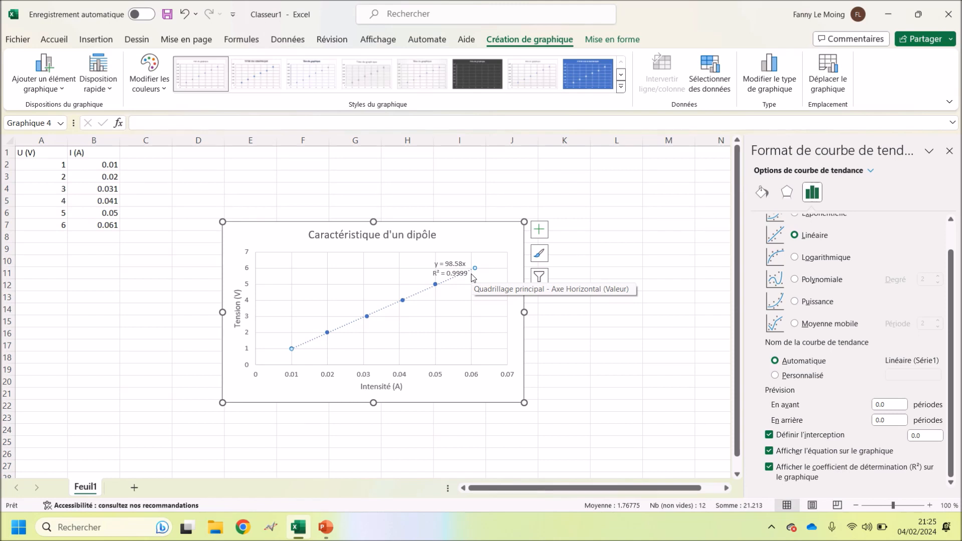
left_click(774, 472)
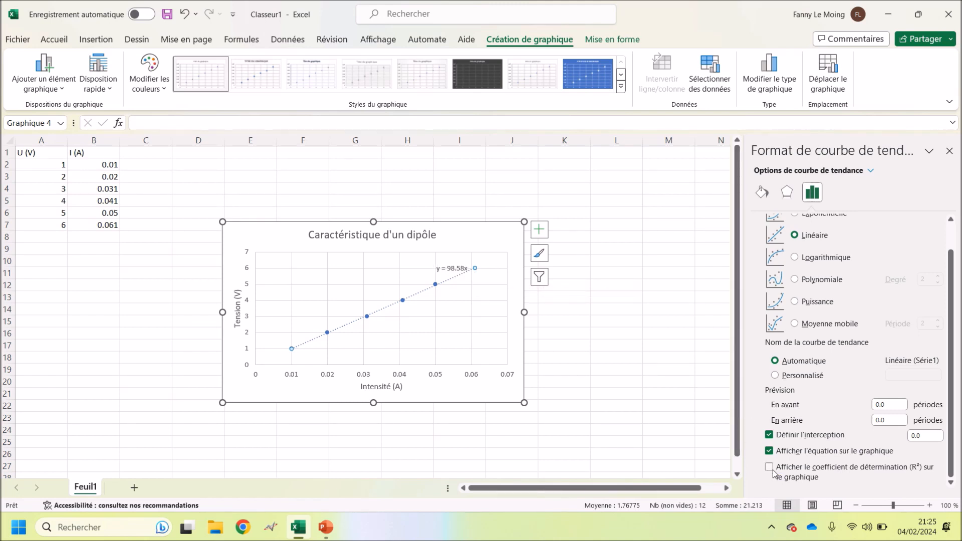
Step: Move the equation label clear of the trendline, near the 0.04 gridline, and edit its text to "U = 98.58"
left_click(457, 272)
left_click_drag(457, 273, 404, 277)
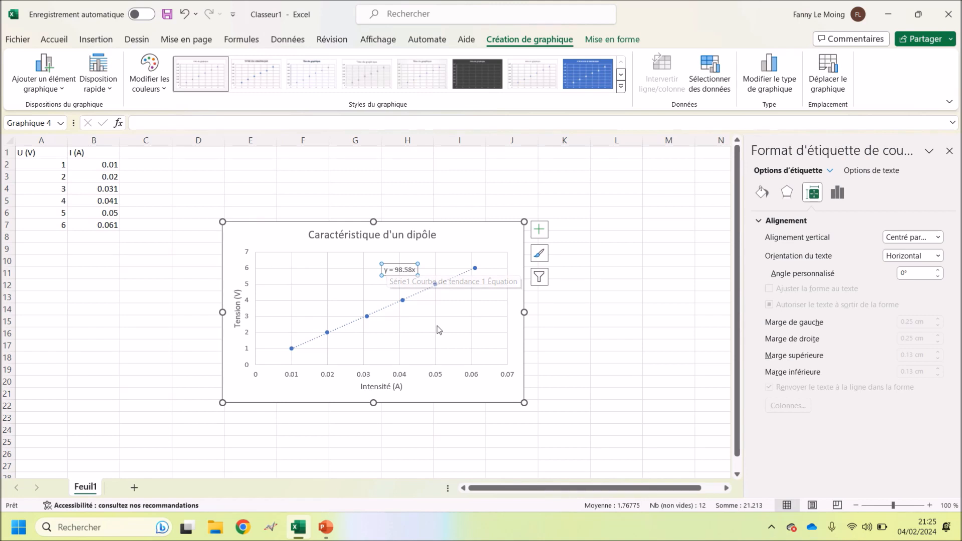
left_click(386, 269)
left_click_drag(387, 269, 382, 269)
type("U")
left_click(413, 269)
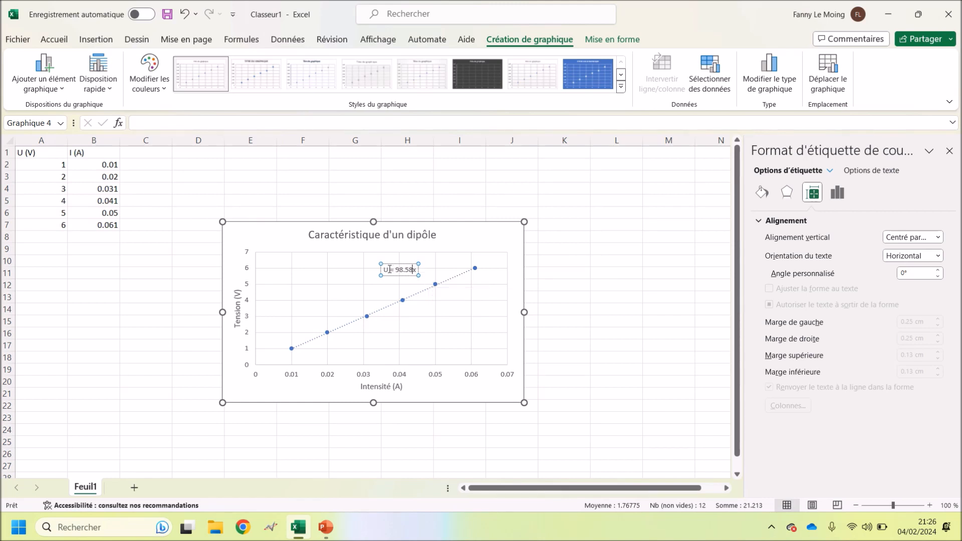
key("Delete")
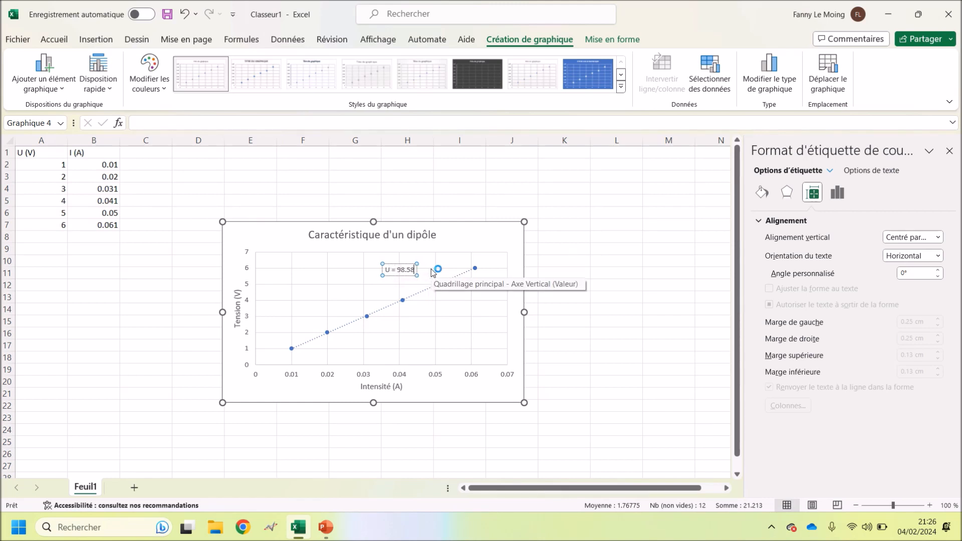